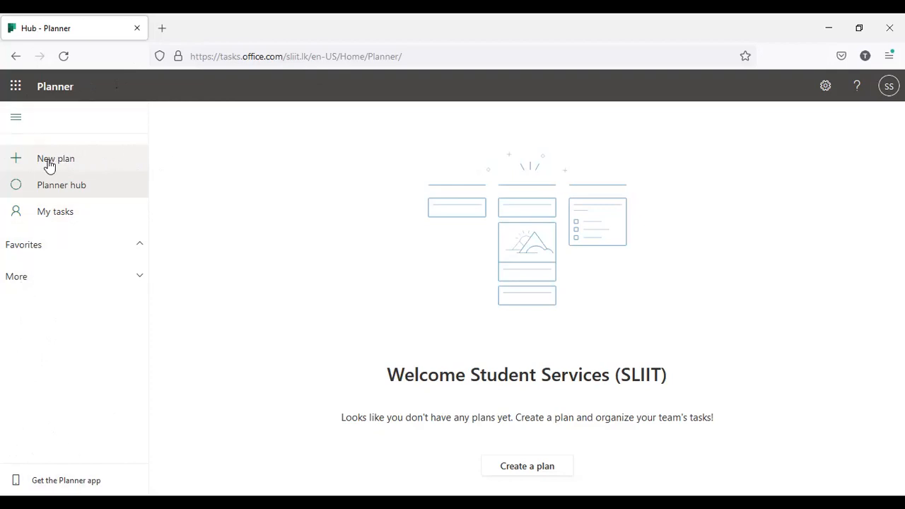
- Create a new private plan named "Sample project 01"
left_click(20, 118)
left_click(19, 118)
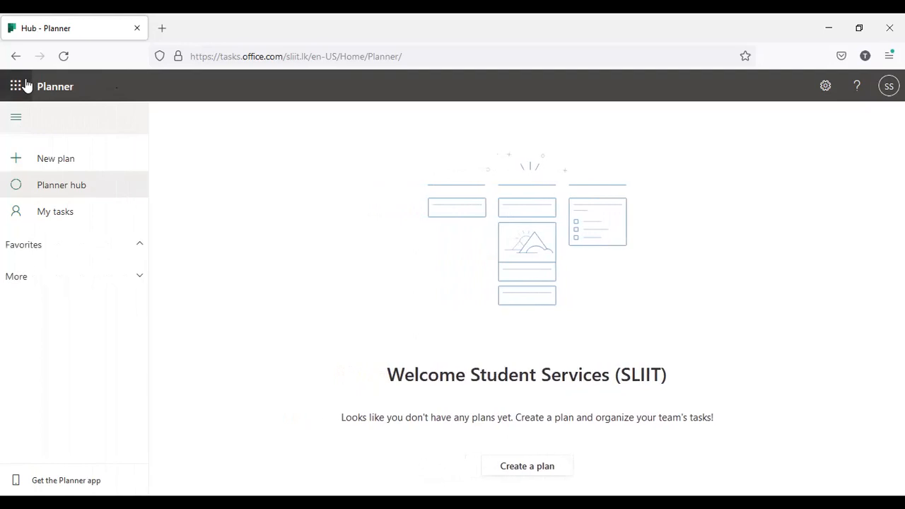
left_click(48, 157)
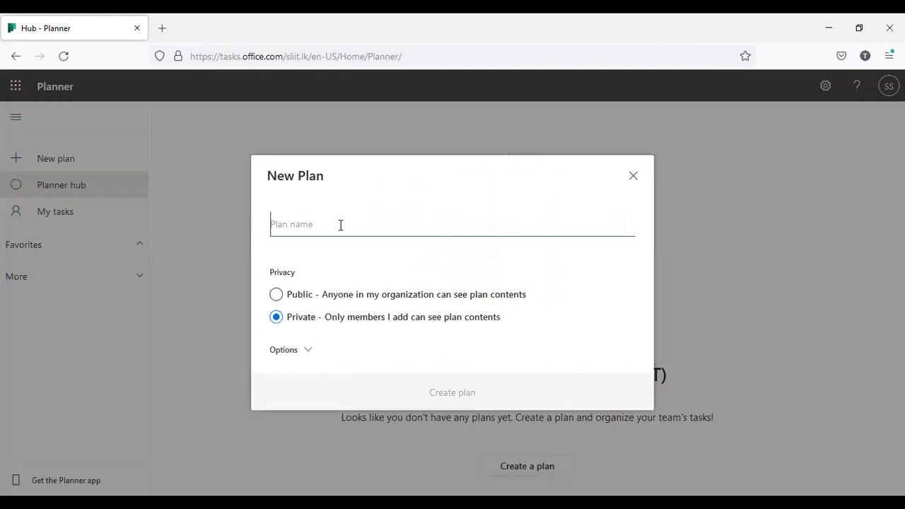
type("Si")
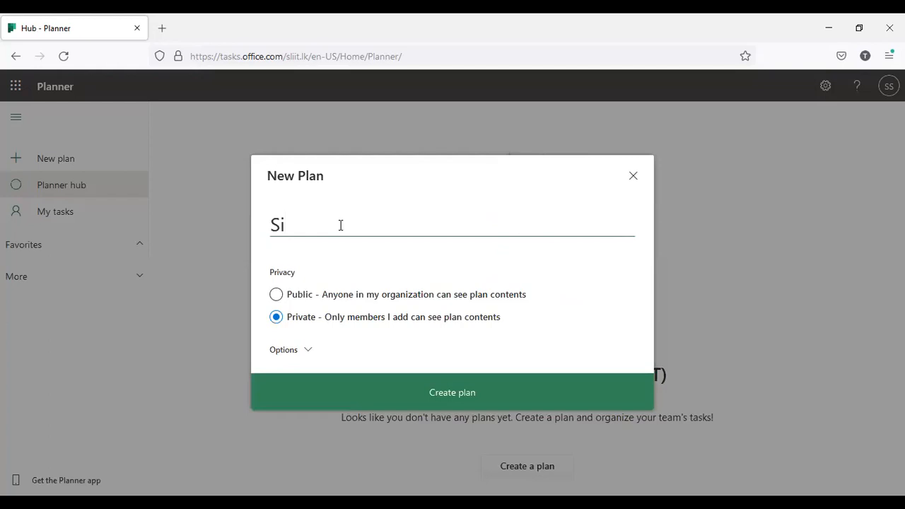
type("ample ")
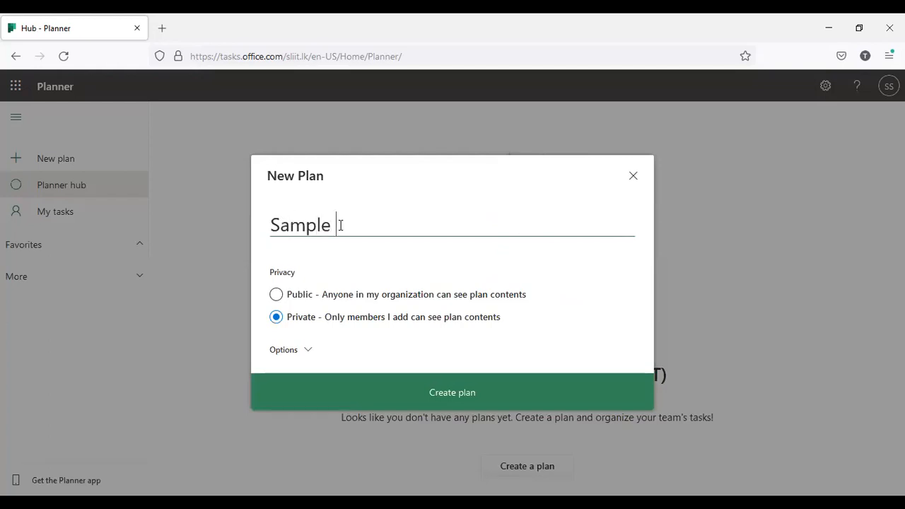
type("project 01")
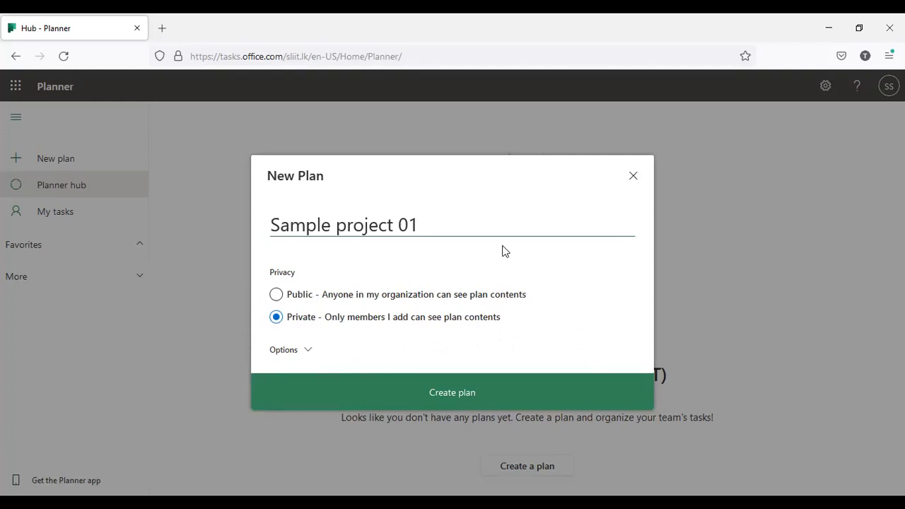
left_click(370, 404)
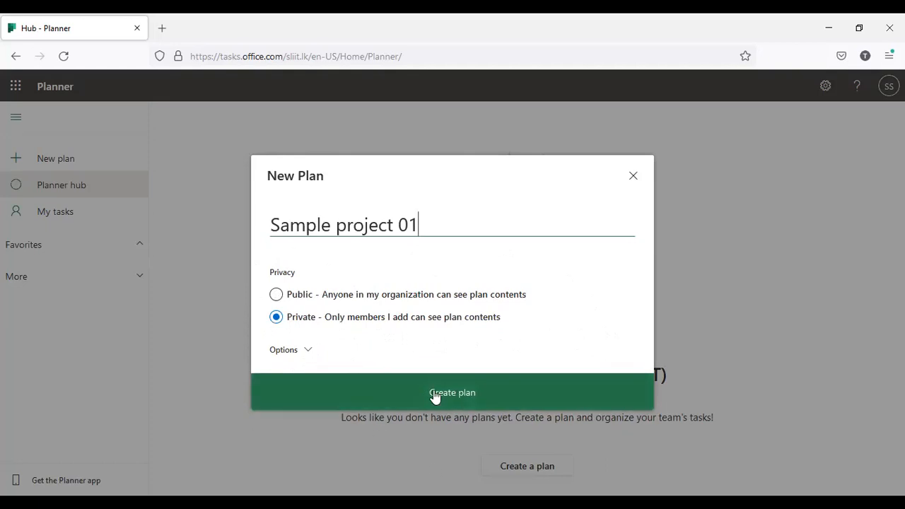
left_click(458, 393)
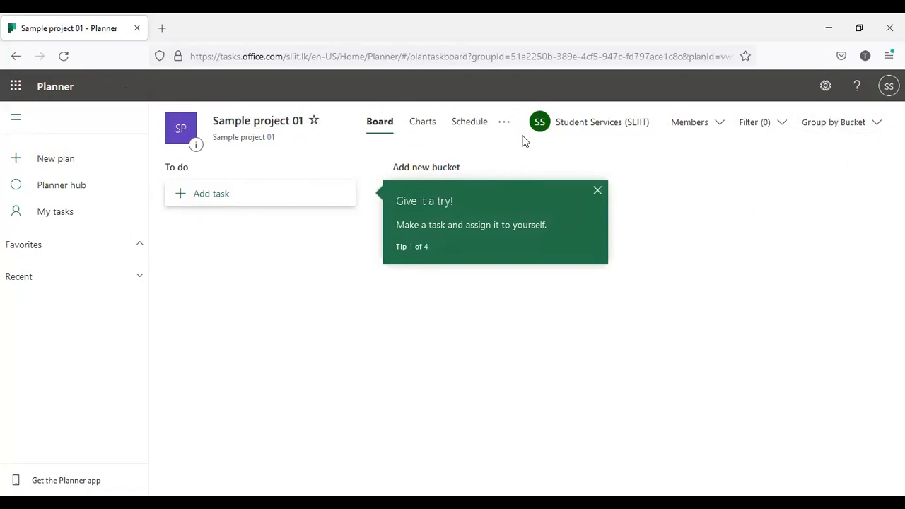
- Look through the new plan's Charts and Schedule views, its additional plan options and the grouping choices
left_click(434, 125)
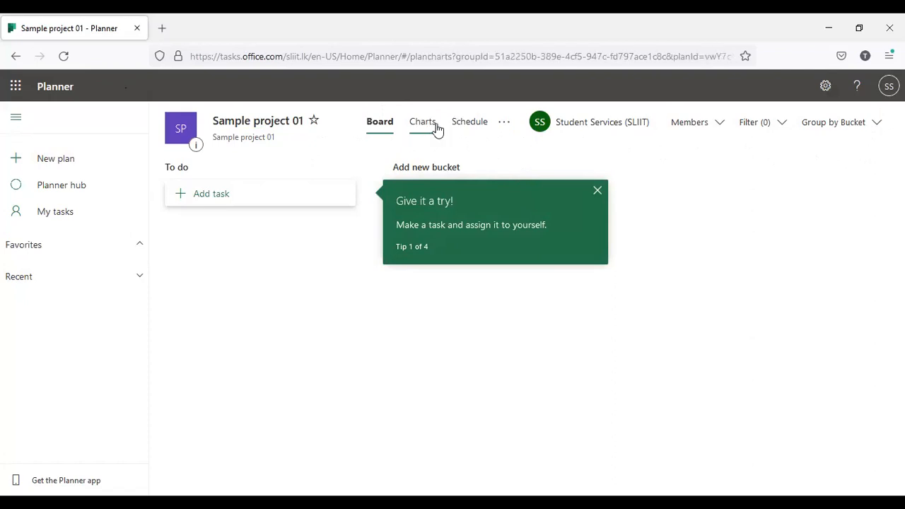
left_click(469, 131)
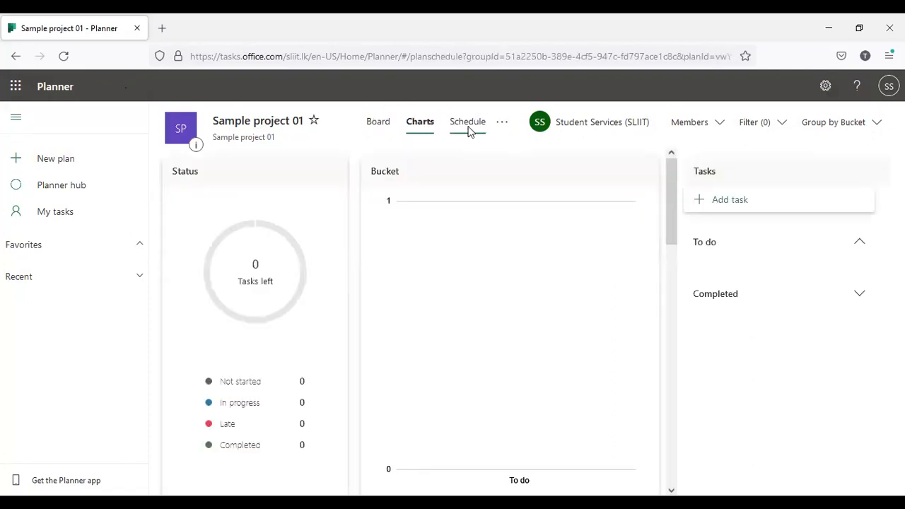
left_click(503, 131)
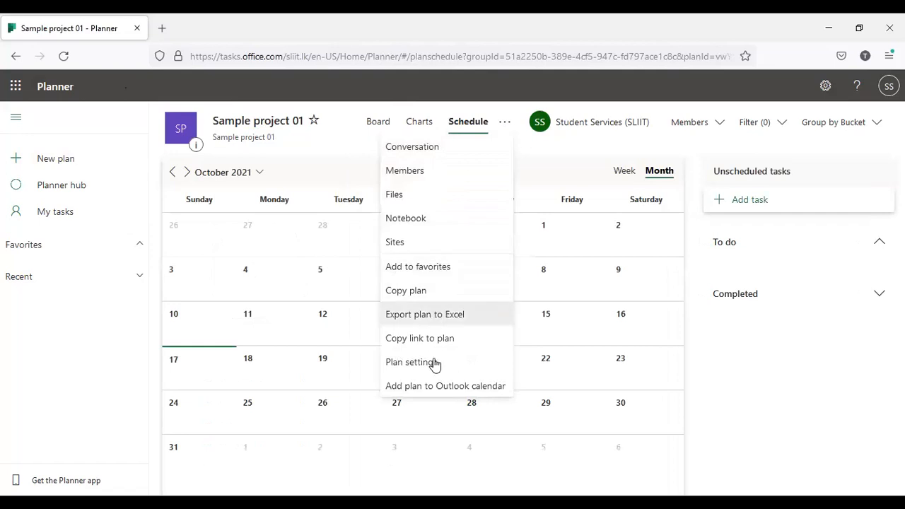
left_click(503, 127)
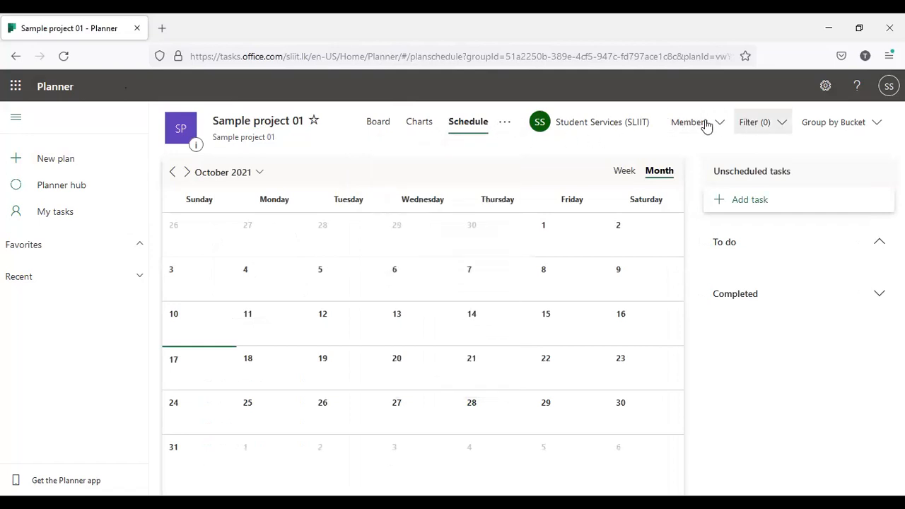
left_click(883, 129)
left_click(877, 125)
left_click(424, 124)
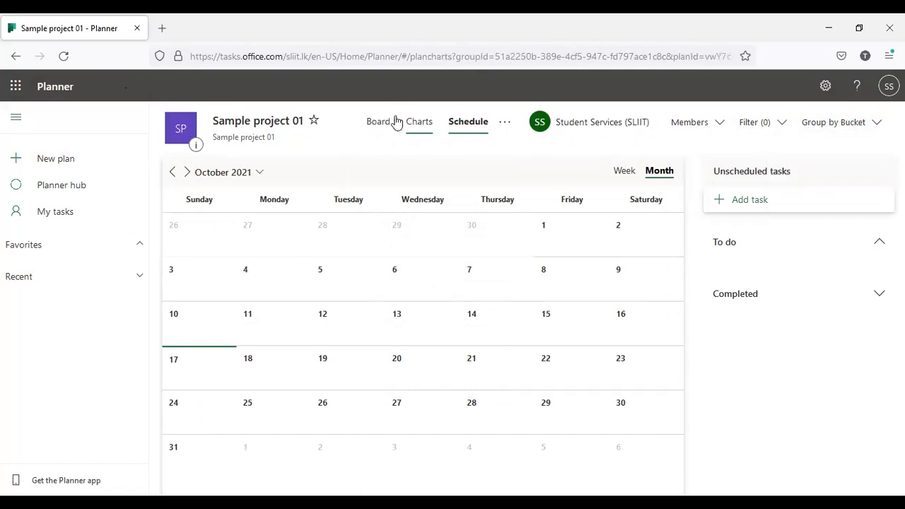
- On the plan's board, add a To do task "Preparing the project report" due October 19, 2021, without an assignee
left_click(382, 124)
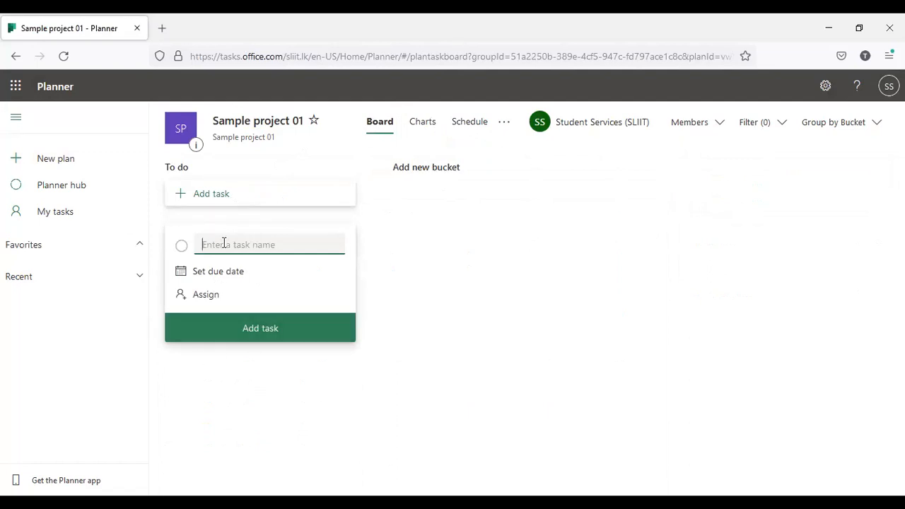
type("Preparing the project report")
left_click(182, 274)
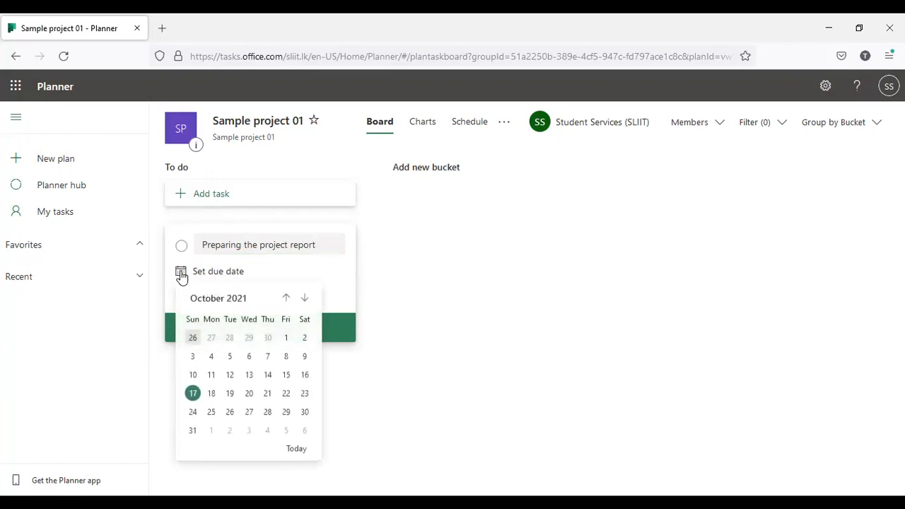
left_click(229, 397)
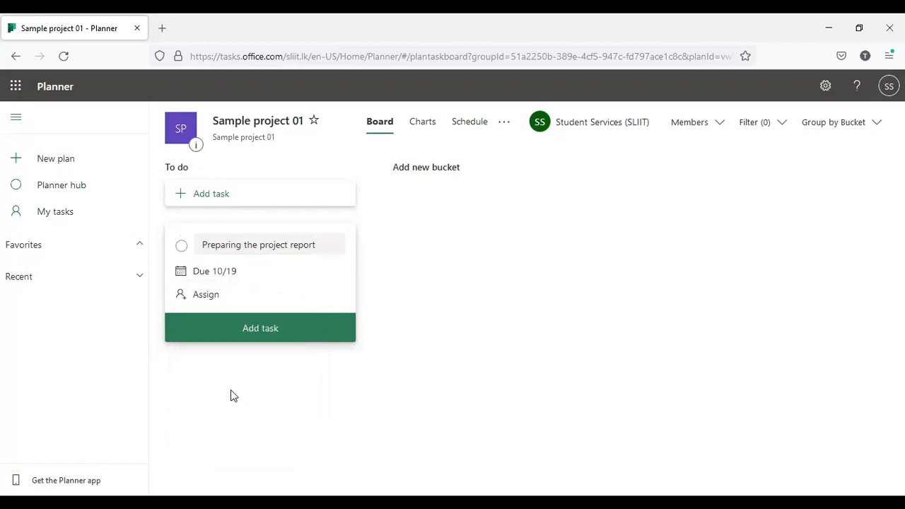
left_click(181, 295)
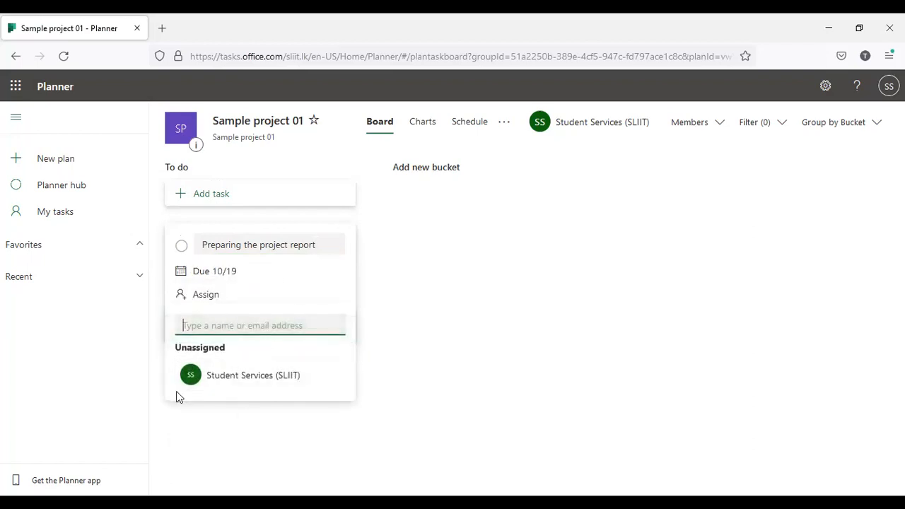
left_click(181, 295)
left_click(243, 330)
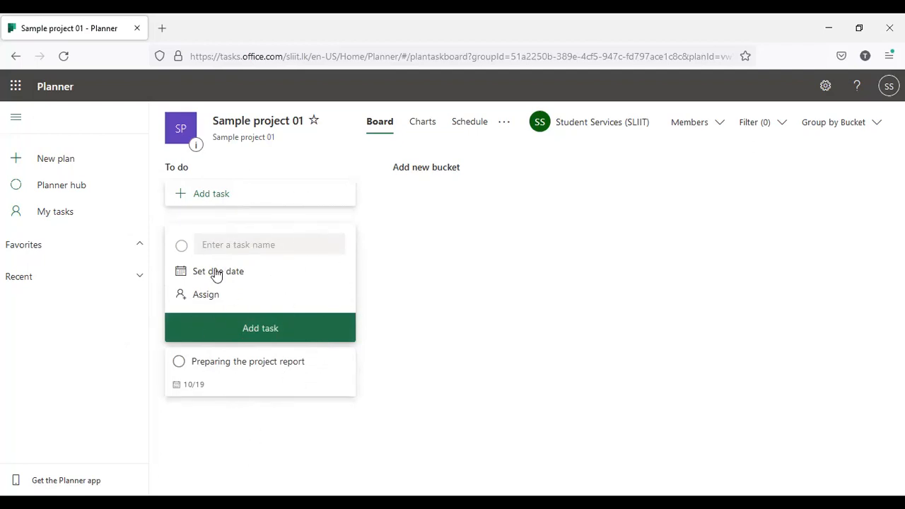
left_click(226, 245)
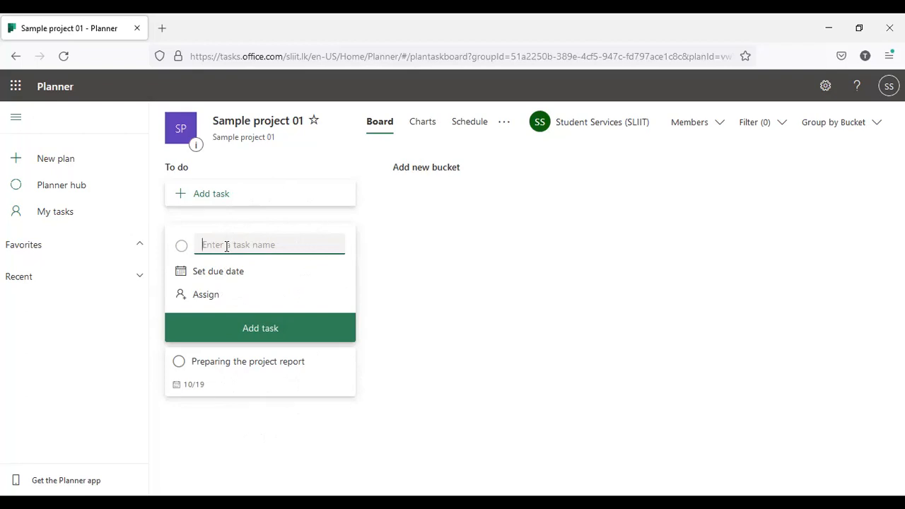
type("To pre")
key("BackSpace")
key("BackSpace")
key("BackSpace")
key("BackSpace")
key("BackSpace")
key("BackSpace")
type("P")
key("BackSpace")
- Add a second To do task "making the project prsentation" due October 20, 2021
type("making the project prsentation")
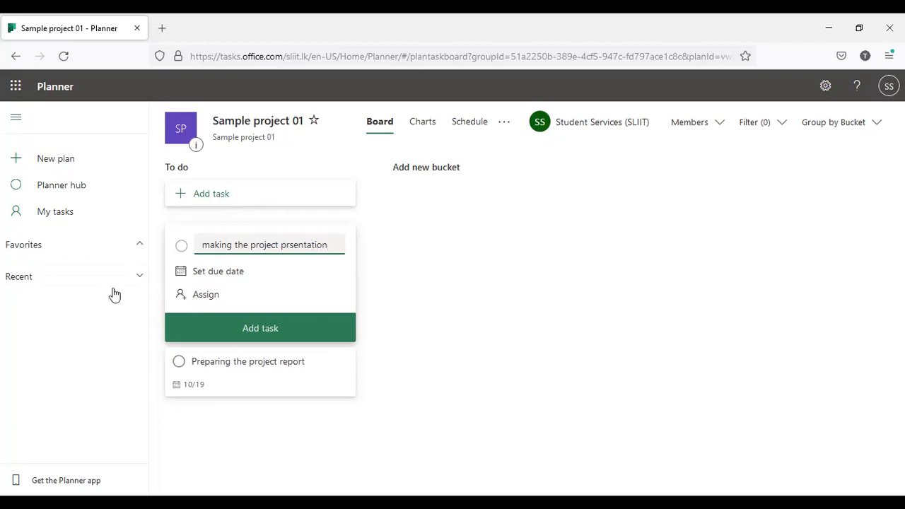
left_click(180, 270)
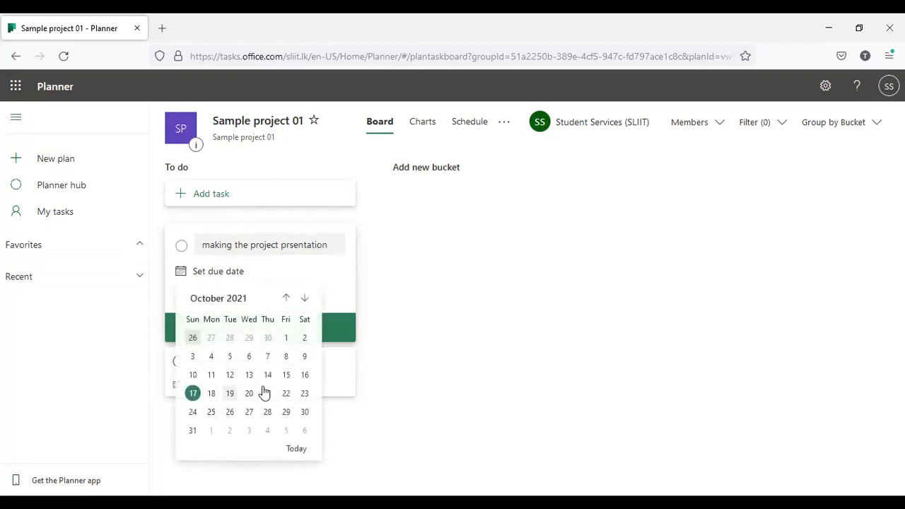
left_click(249, 394)
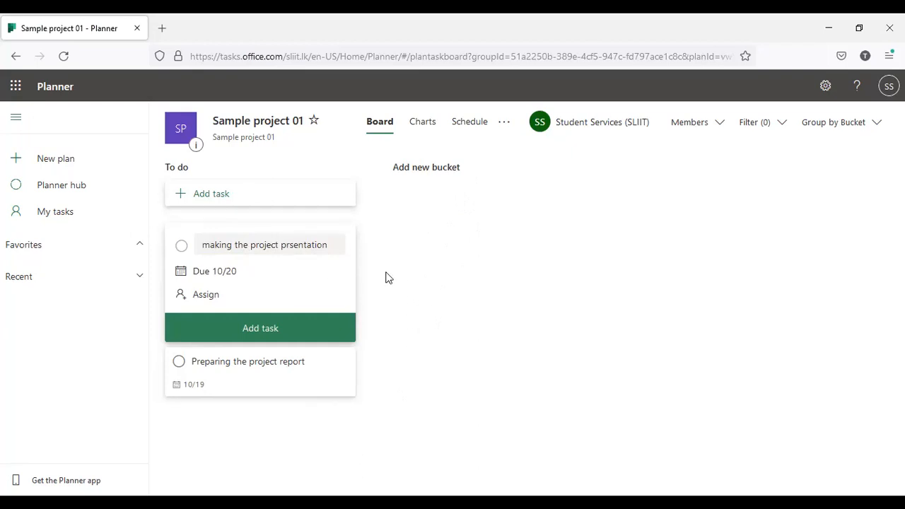
left_click(268, 334)
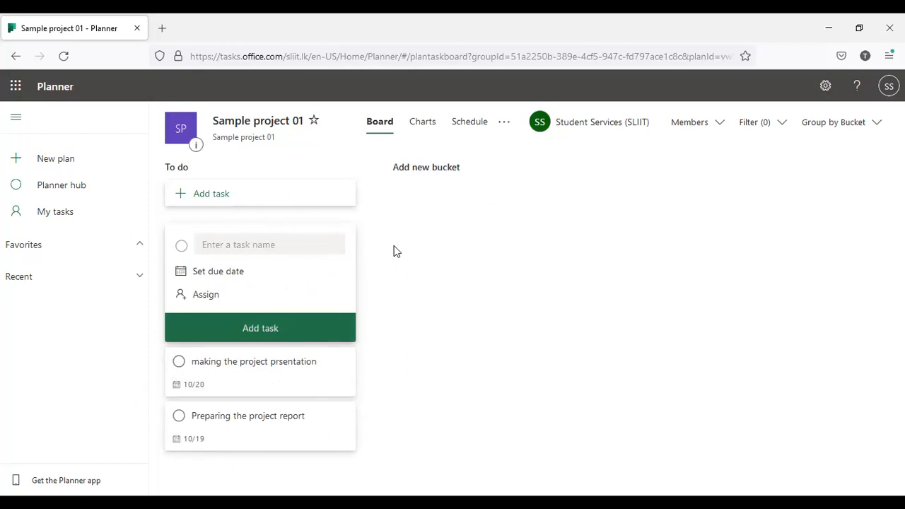
- In the Charts view, review the options available for the "making the project prsentation" task without applying any
left_click(426, 129)
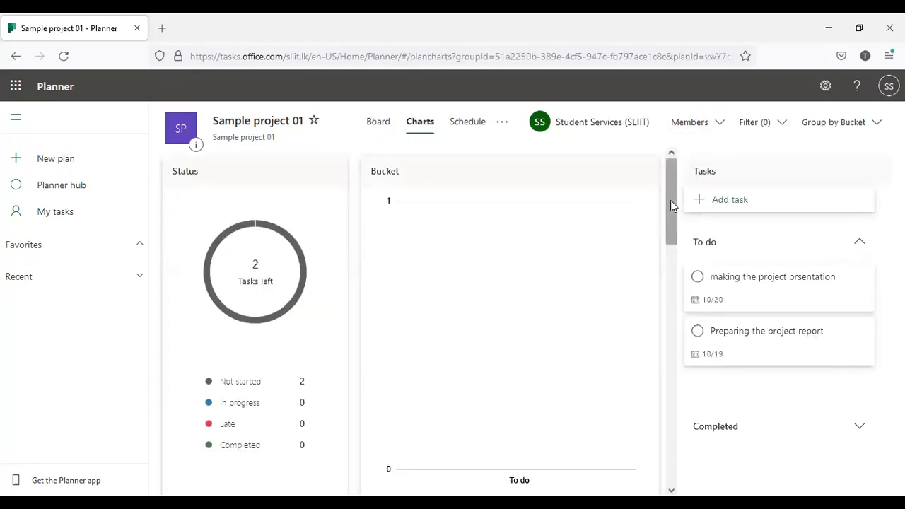
mouse_move(670, 200)
left_mouse_down()
mouse_move(679, 398)
mouse_move(670, 226)
mouse_move(660, 202)
left_mouse_up()
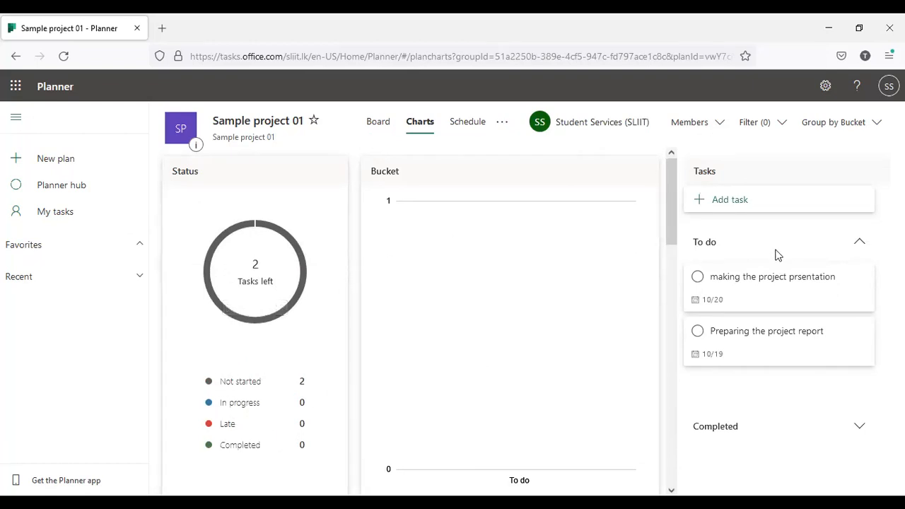
mouse_move(857, 282)
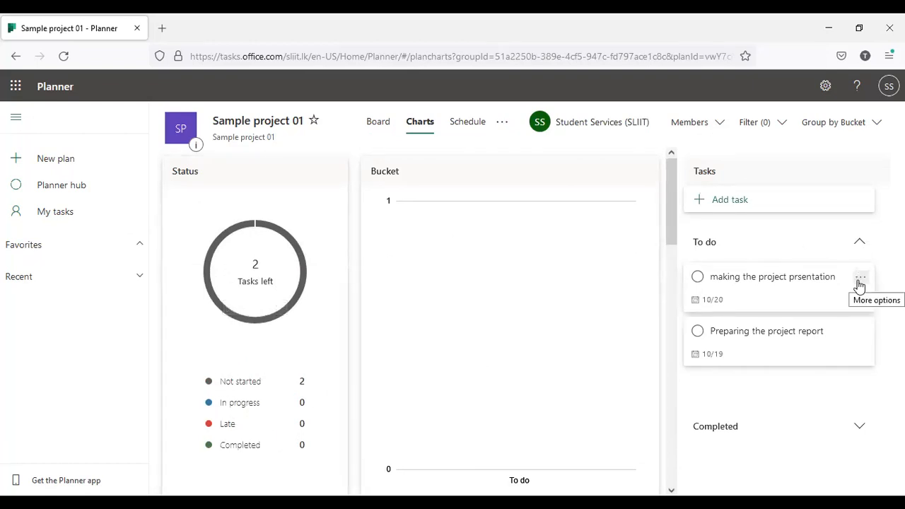
left_click(860, 280)
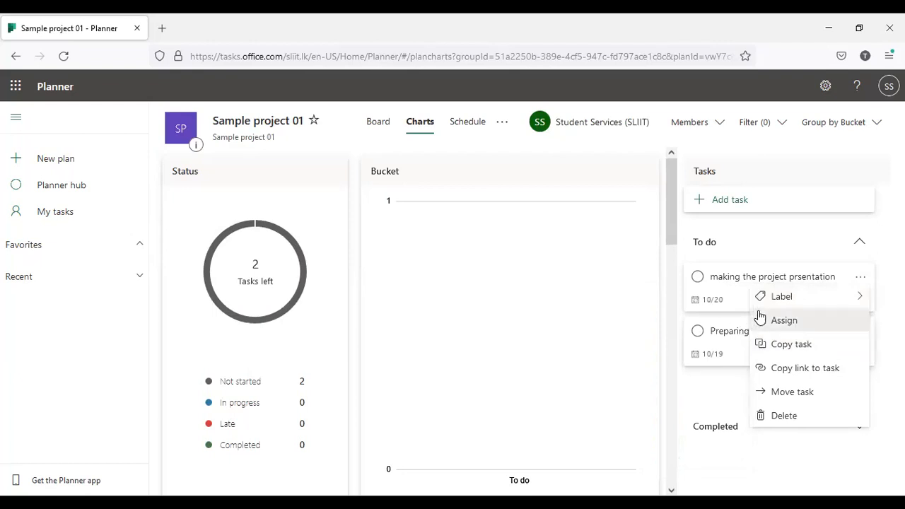
mouse_move(862, 307)
left_click_drag(742, 311, 744, 269)
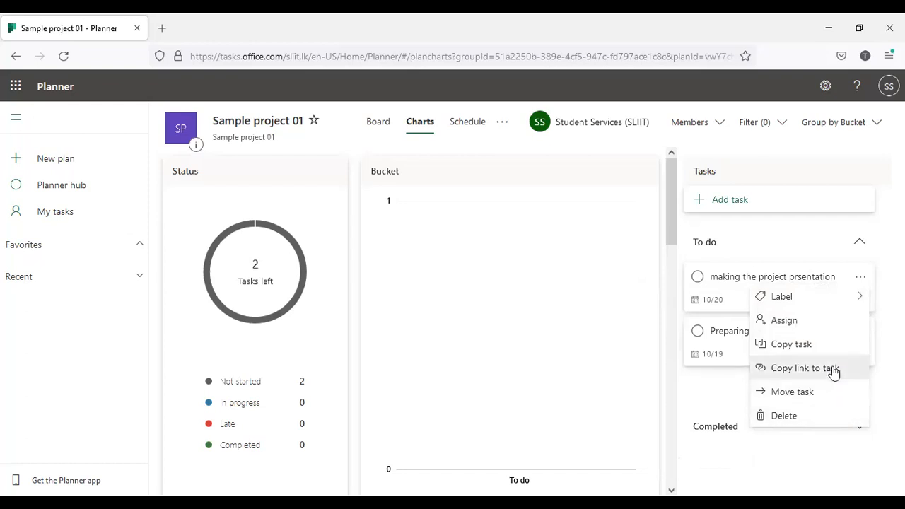
left_click(880, 262)
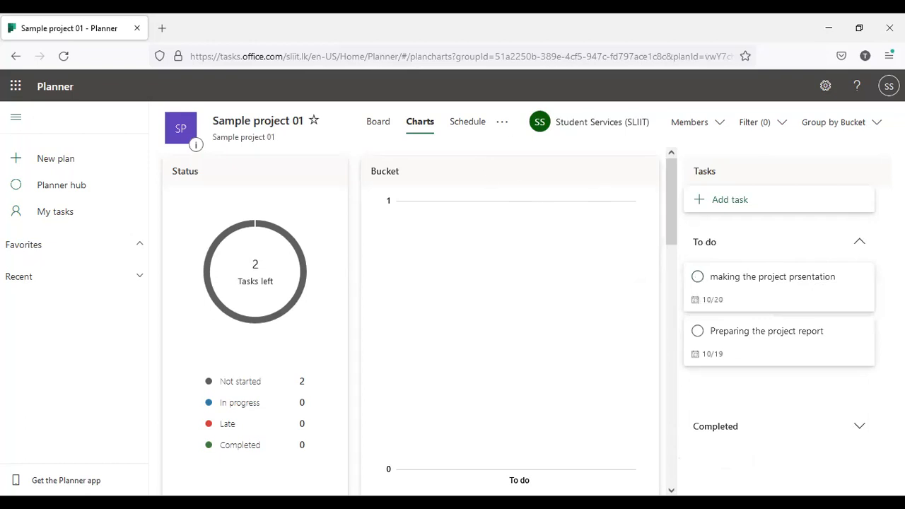
- Examine the Priority and Members charts to see how the plan's tasks are distributed
left_click_drag(671, 220, 692, 315)
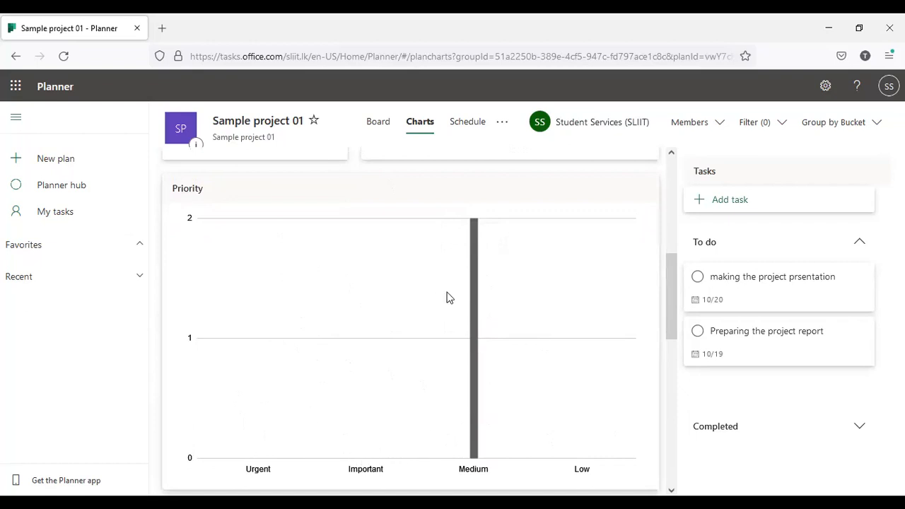
mouse_move(475, 327)
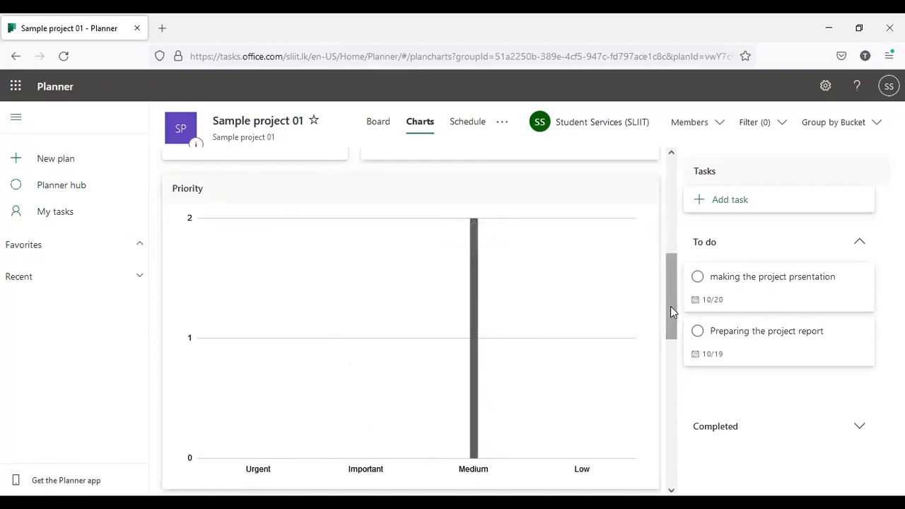
scroll(670, 353, "down", 2)
scroll(670, 372, "down", 4)
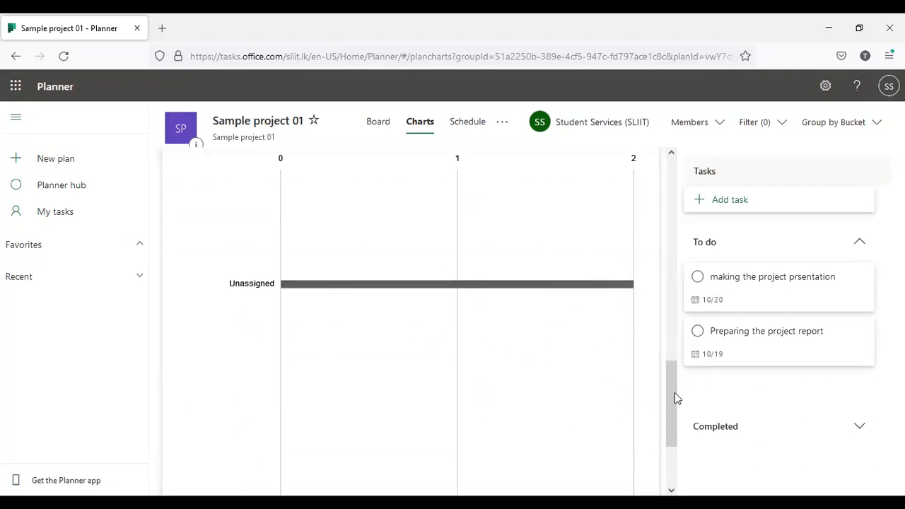
left_click_drag(669, 393, 675, 370)
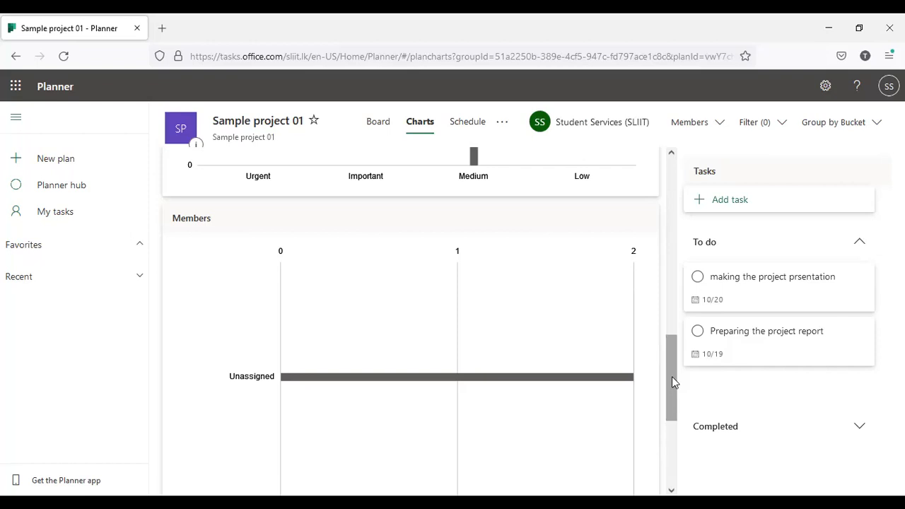
mouse_move(672, 378)
left_mouse_down()
mouse_move(672, 329)
mouse_move(673, 392)
left_mouse_up()
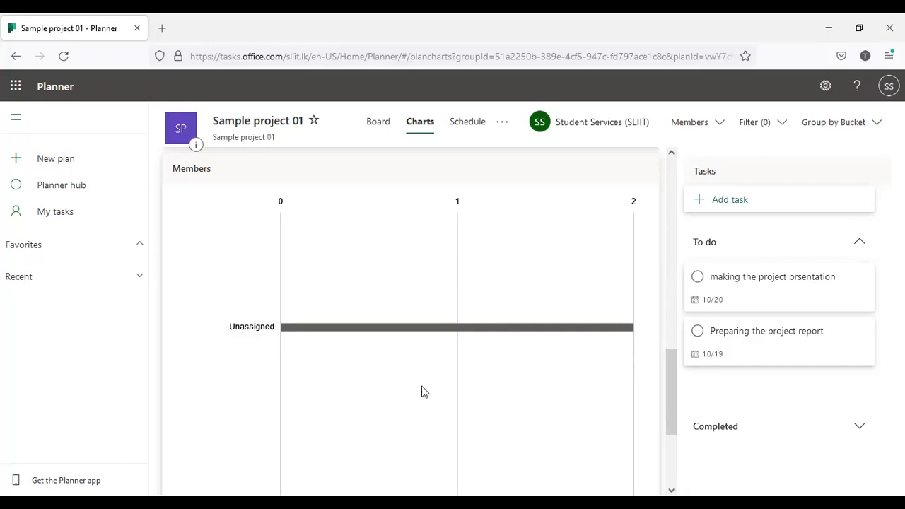
left_click_drag(672, 417, 686, 218)
left_click_drag(703, 250, 669, 416)
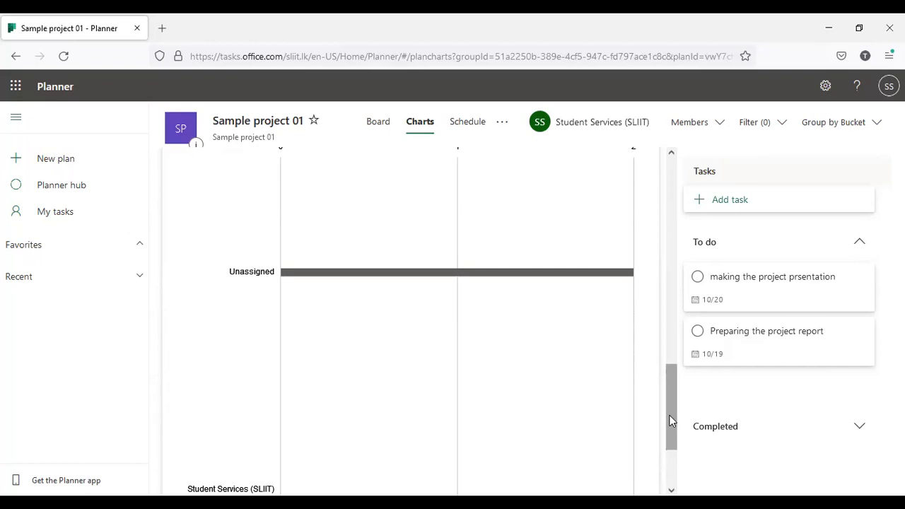
mouse_move(673, 409)
left_mouse_down()
mouse_move(674, 389)
mouse_move(671, 404)
left_mouse_up()
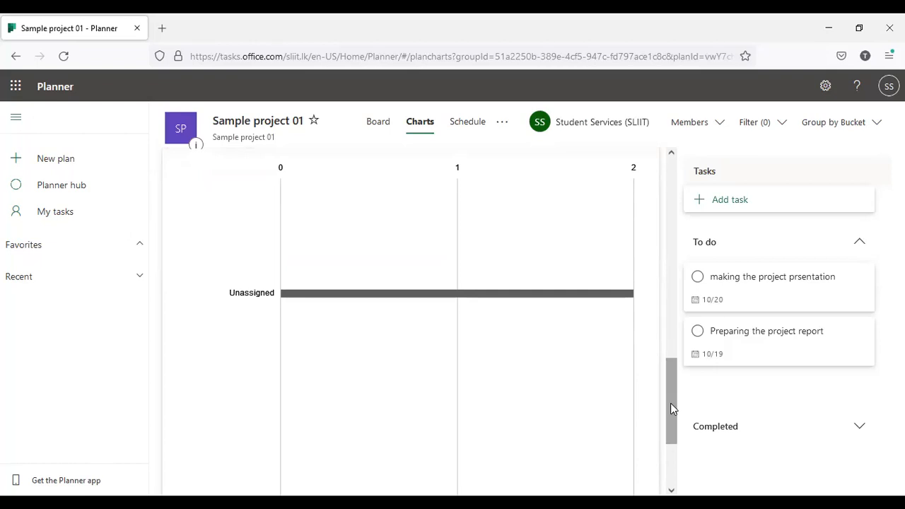
- Examine the plan's Status and Bucket charts, checking the Board view briefly before returning to Charts
left_click_drag(670, 402, 718, 207)
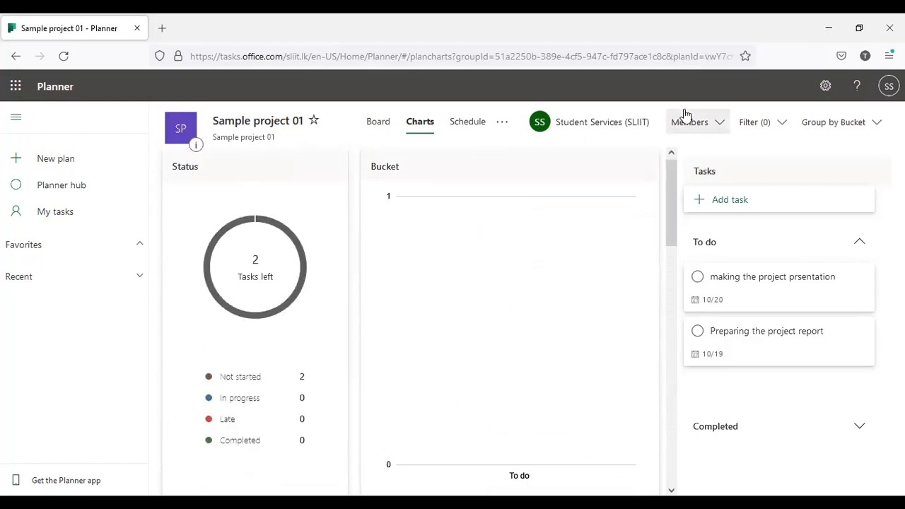
scroll(669, 222, "down", 4)
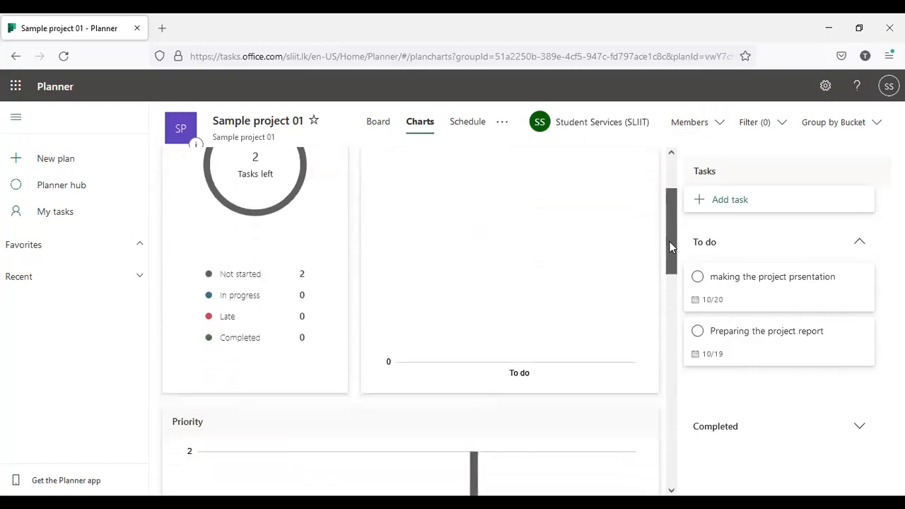
scroll(675, 233, "up", 4)
scroll(668, 215, "down", 1)
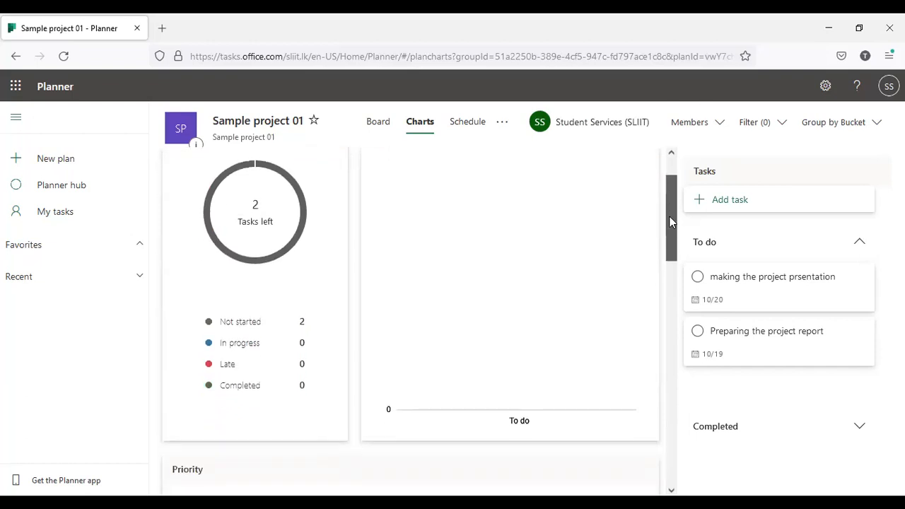
left_click_drag(671, 230, 682, 157)
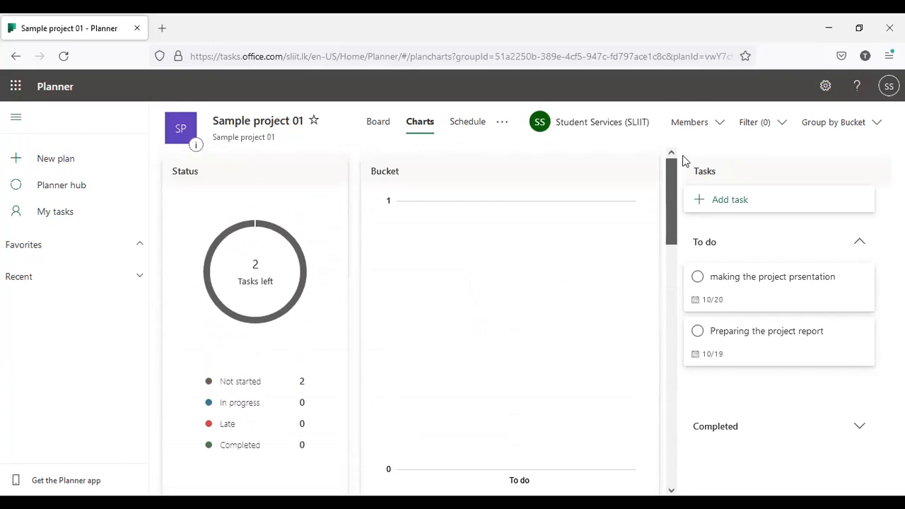
left_click(386, 128)
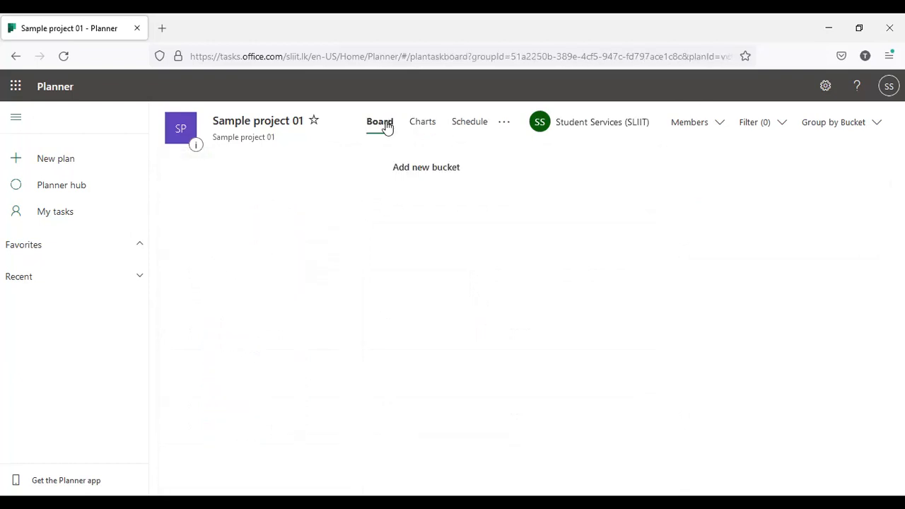
left_click(422, 127)
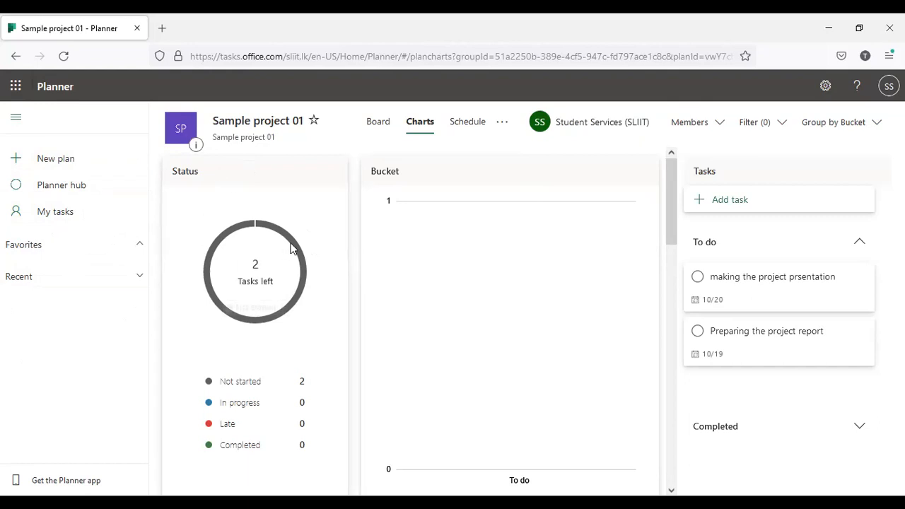
- Check the My tasks board and the Planner hub, and open the form for creating a new plan
left_click(86, 215)
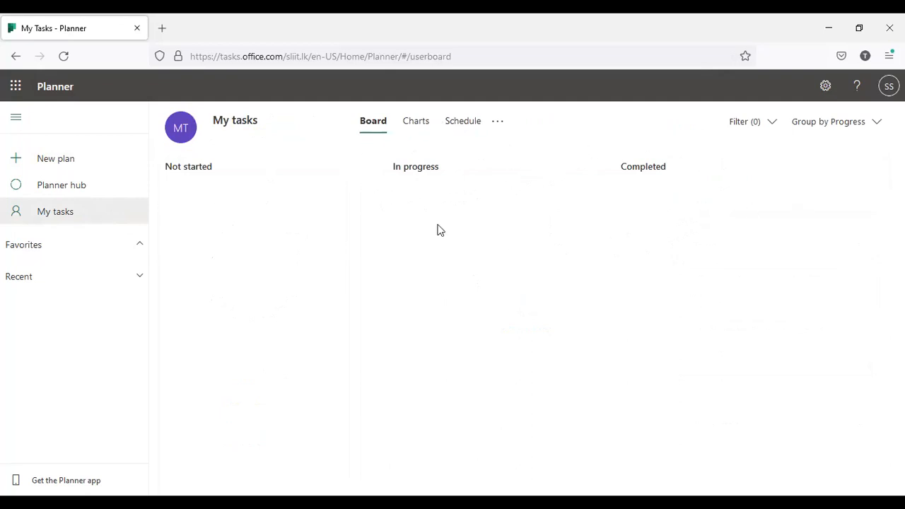
left_click(76, 196)
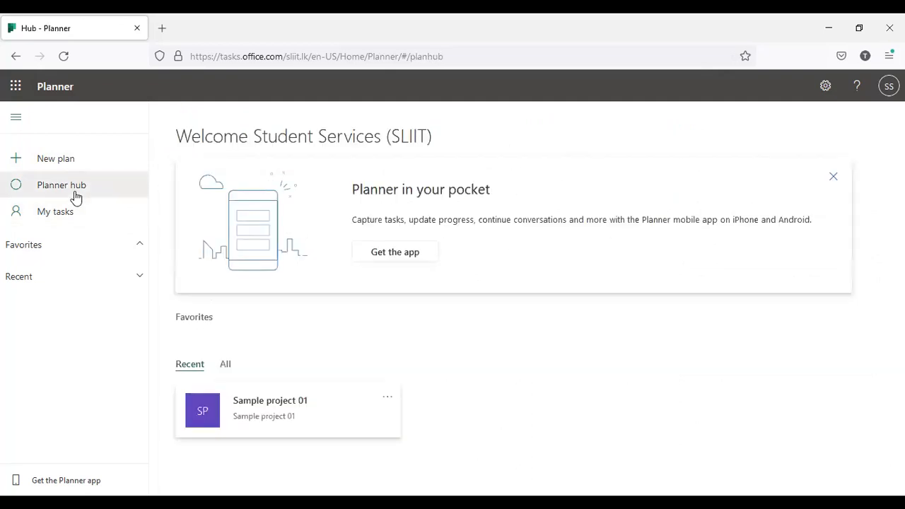
left_click(61, 161)
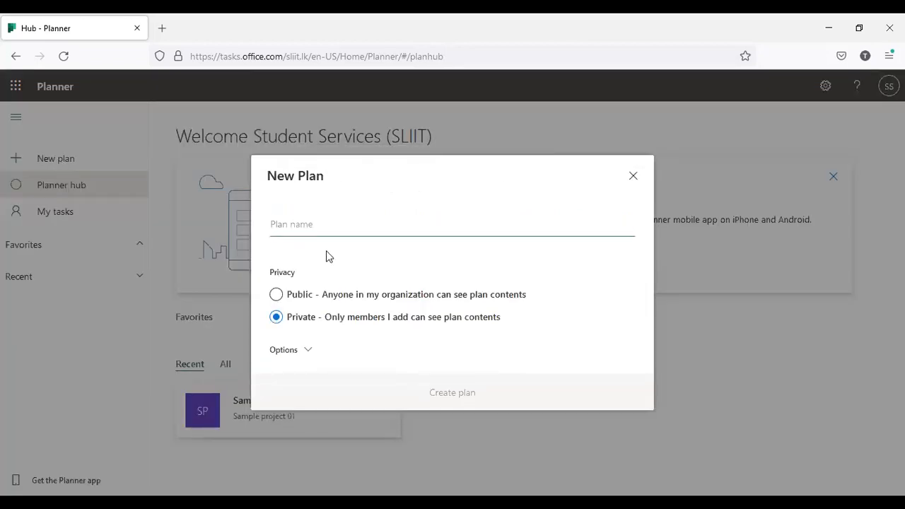